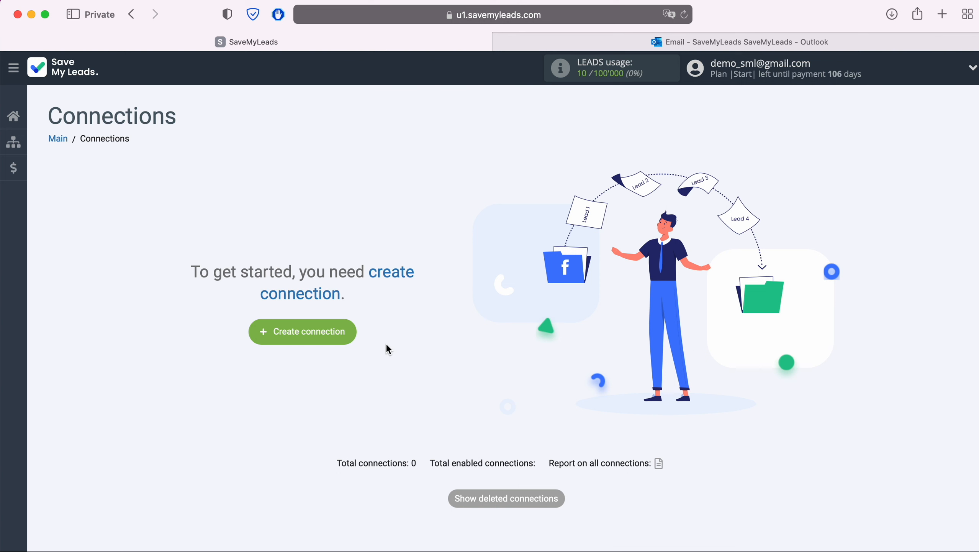
# Step: Start a new connection and choose the Microsoft Outlook Send Email destination
pyautogui.click(348, 331)
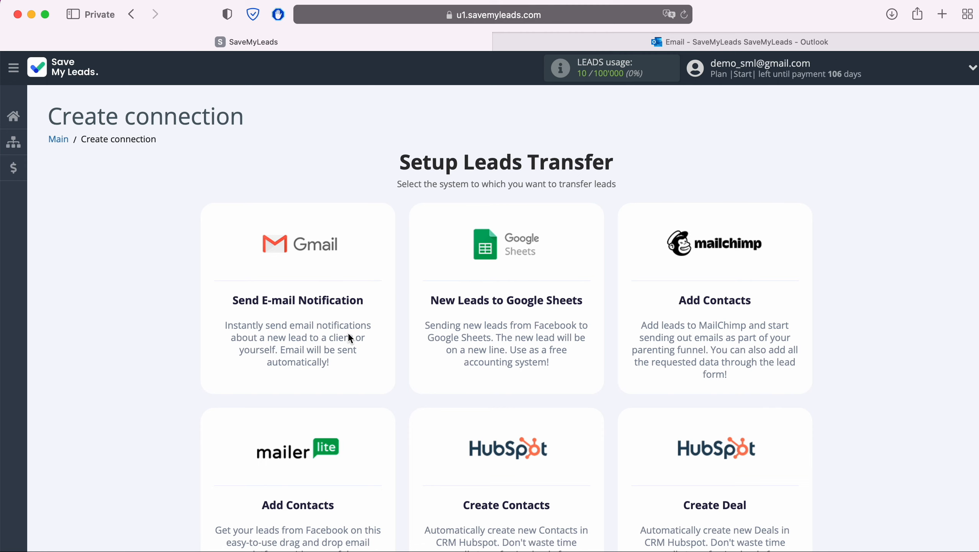
pyautogui.scroll(-20, 348, 332)
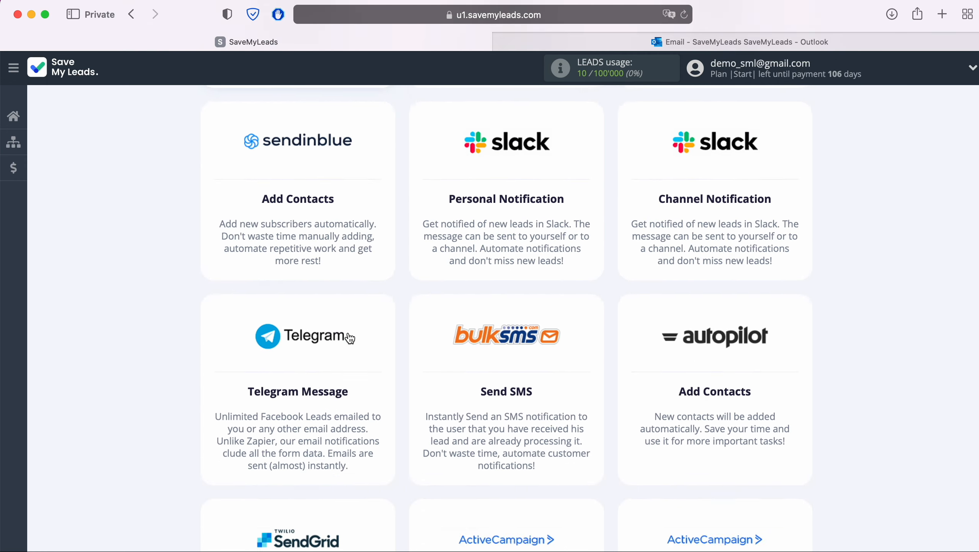
pyautogui.scroll(-20, 350, 338)
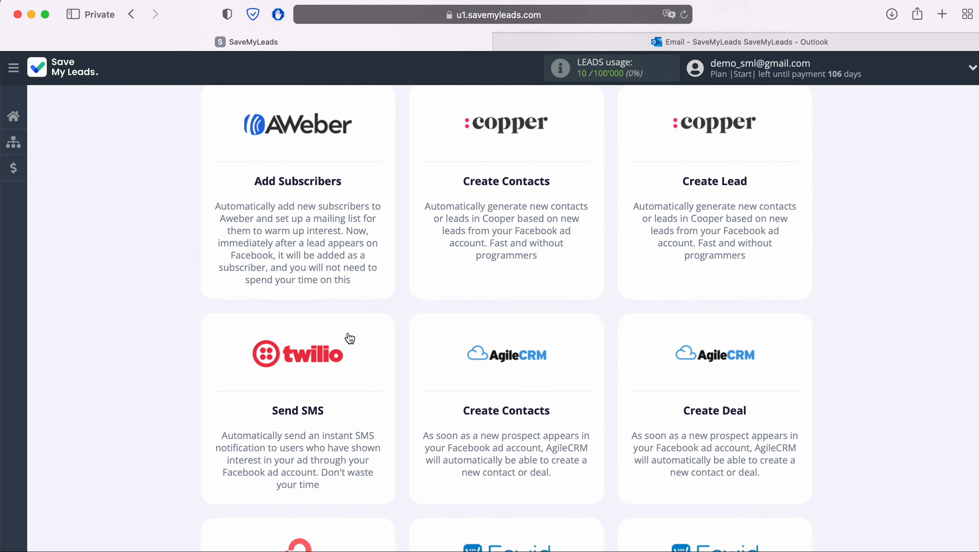
pyautogui.scroll(-20, 350, 337)
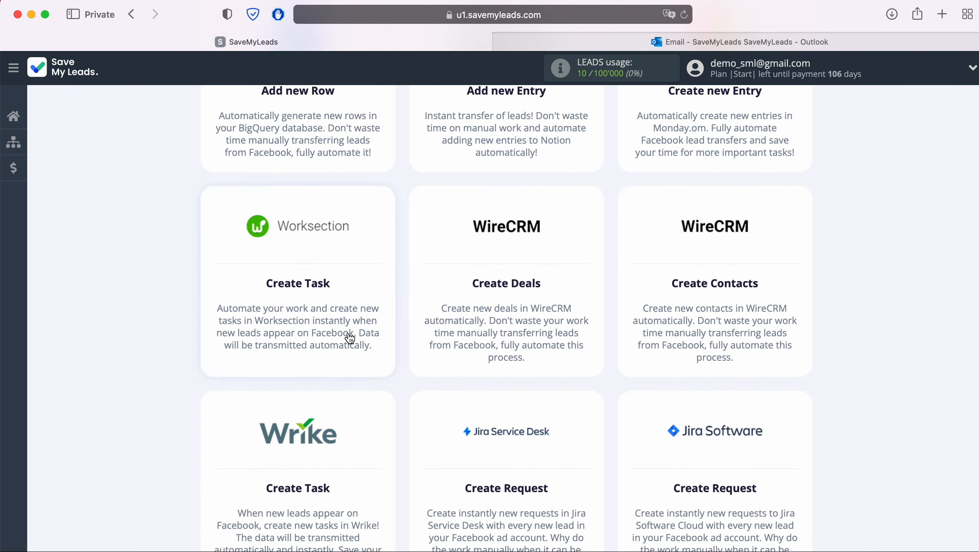
pyautogui.scroll(-20, 350, 338)
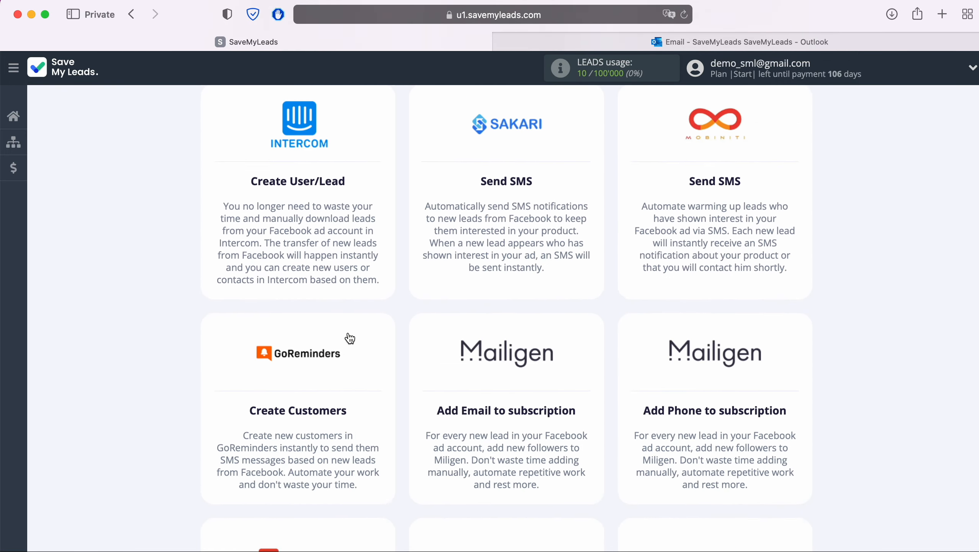
pyautogui.scroll(-20, 350, 338)
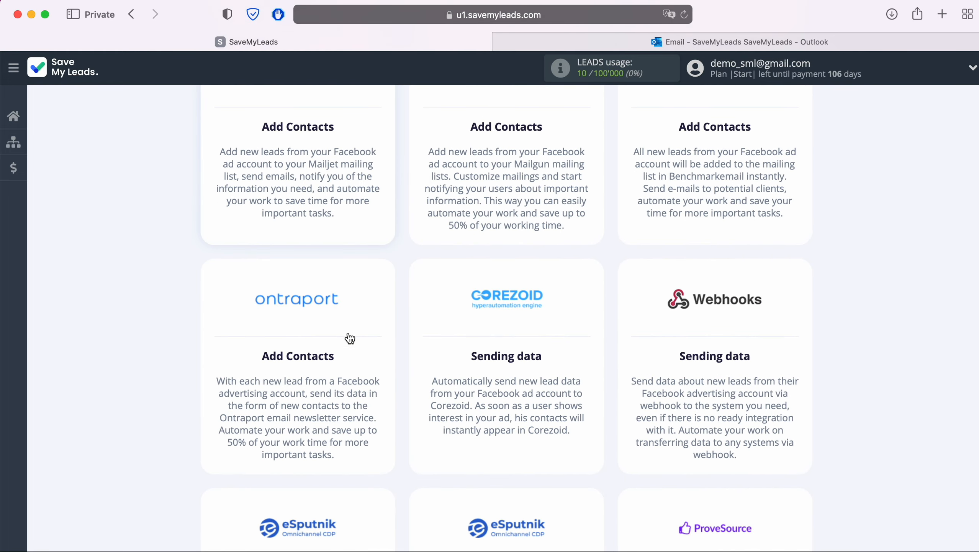
pyautogui.scroll(-20, 350, 337)
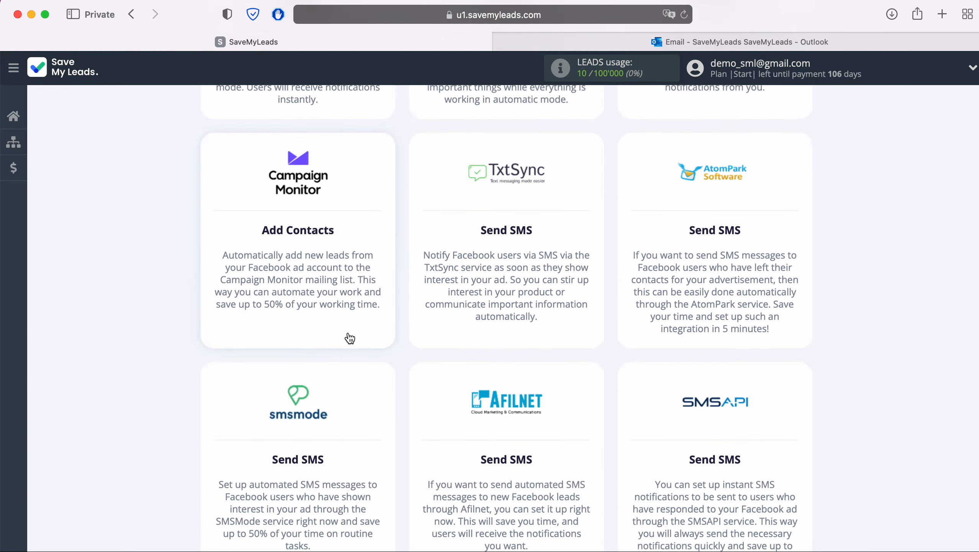
pyautogui.scroll(-20, 350, 338)
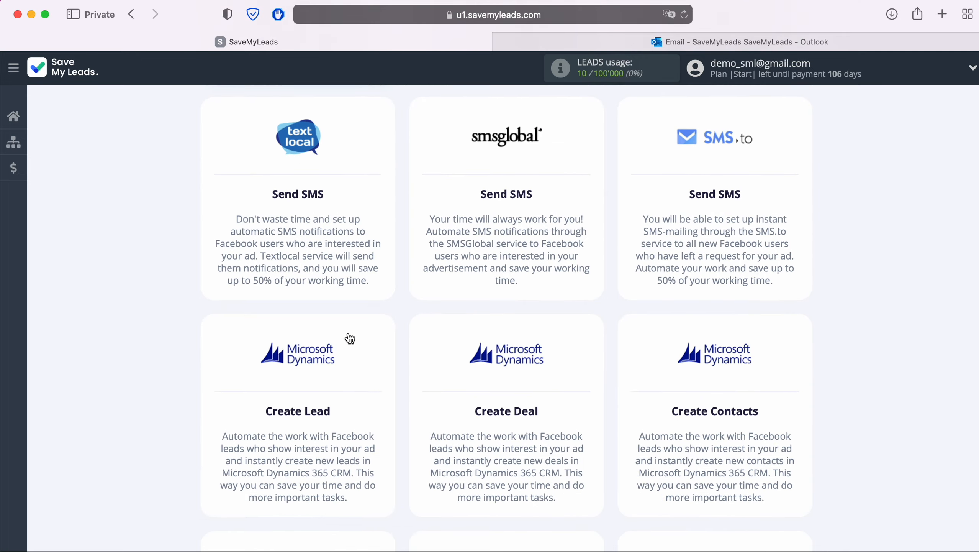
pyautogui.scroll(-19, 350, 337)
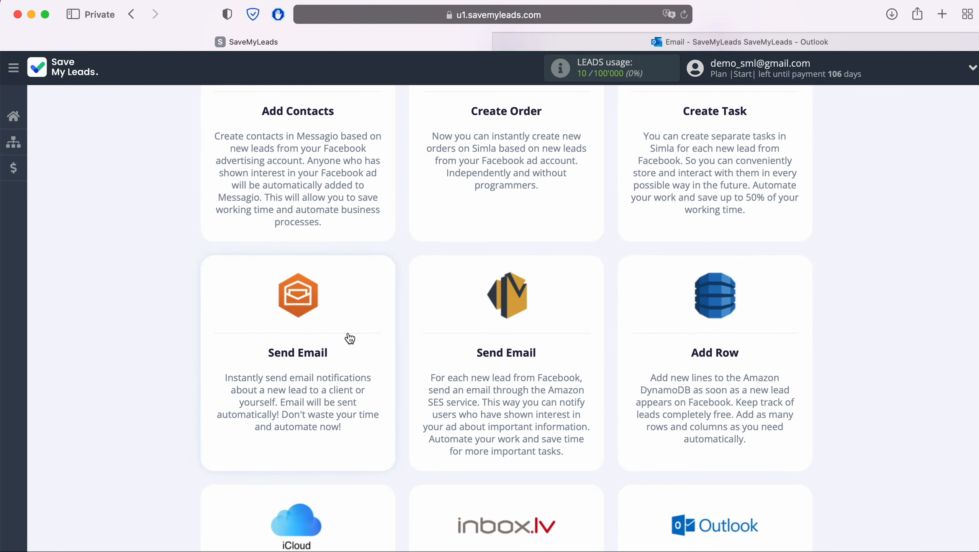
pyautogui.scroll(-5, 350, 337)
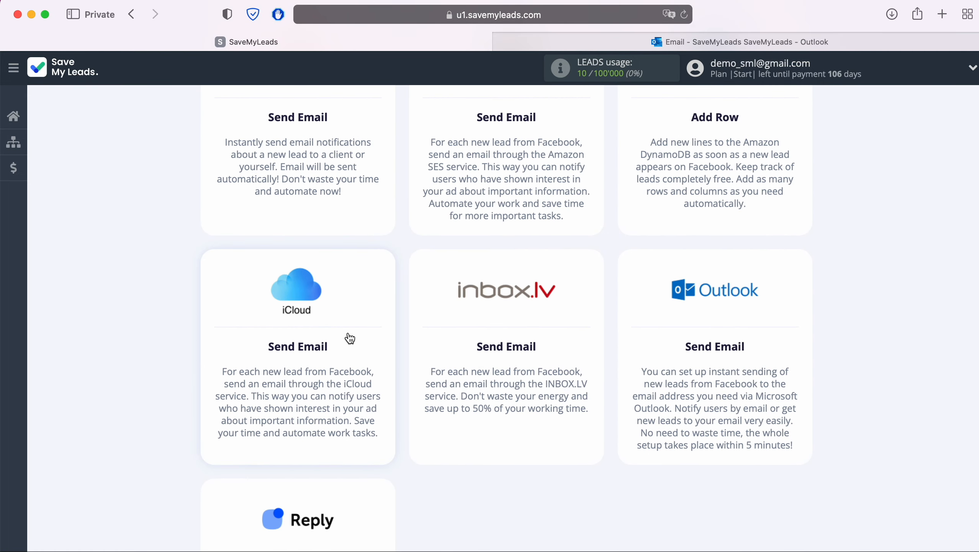
pyautogui.click(703, 339)
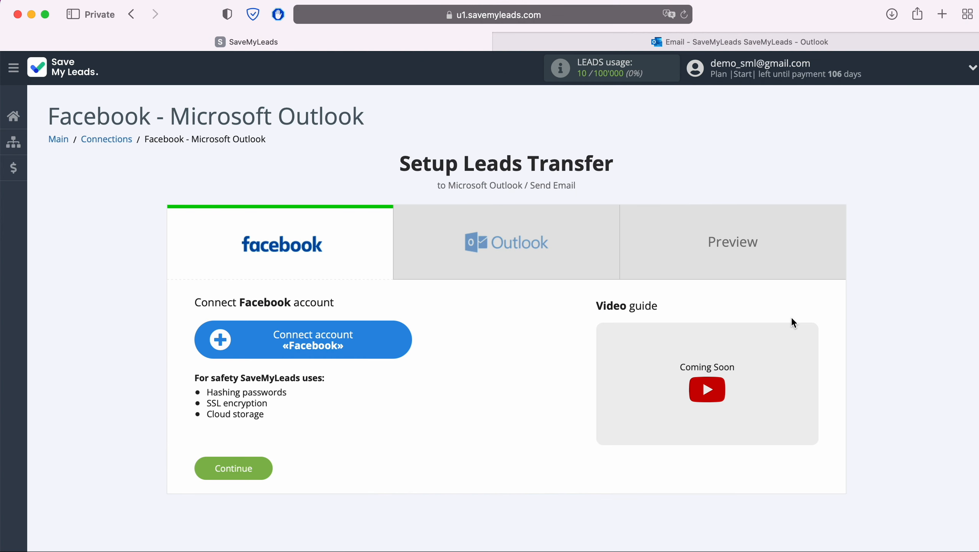
# Step: Log in to Facebook and grant access to all three Pages and their permissions
pyautogui.click(406, 338)
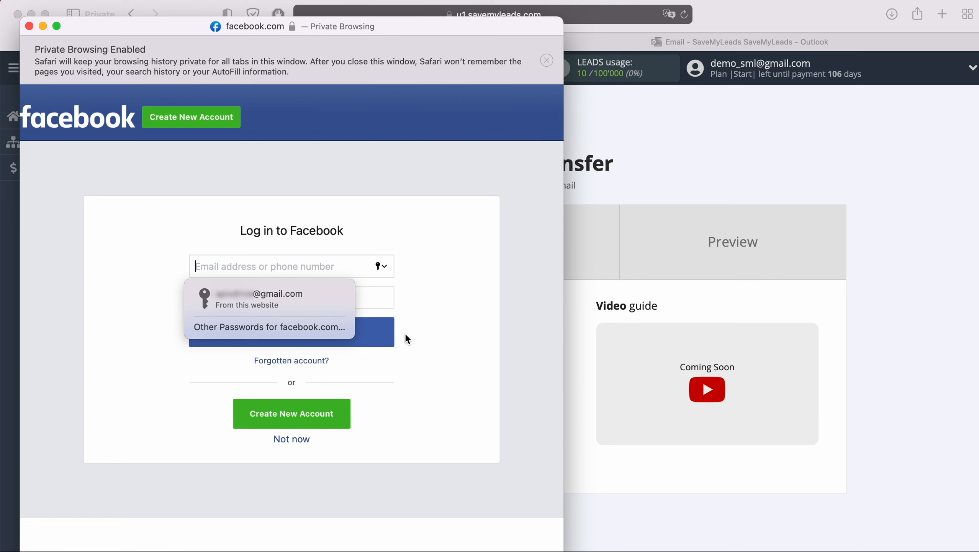
pyautogui.click(335, 305)
pyautogui.click(341, 332)
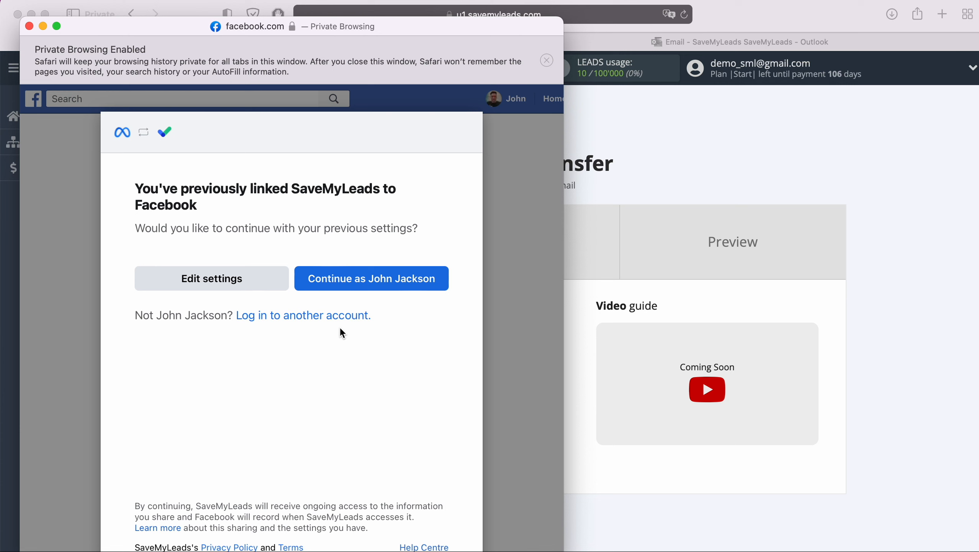
pyautogui.click(286, 278)
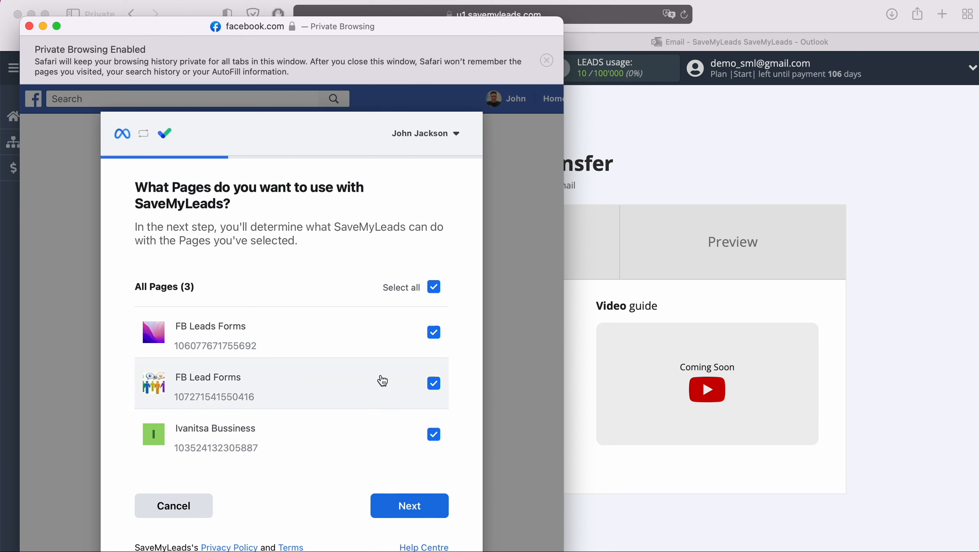
pyautogui.click(443, 509)
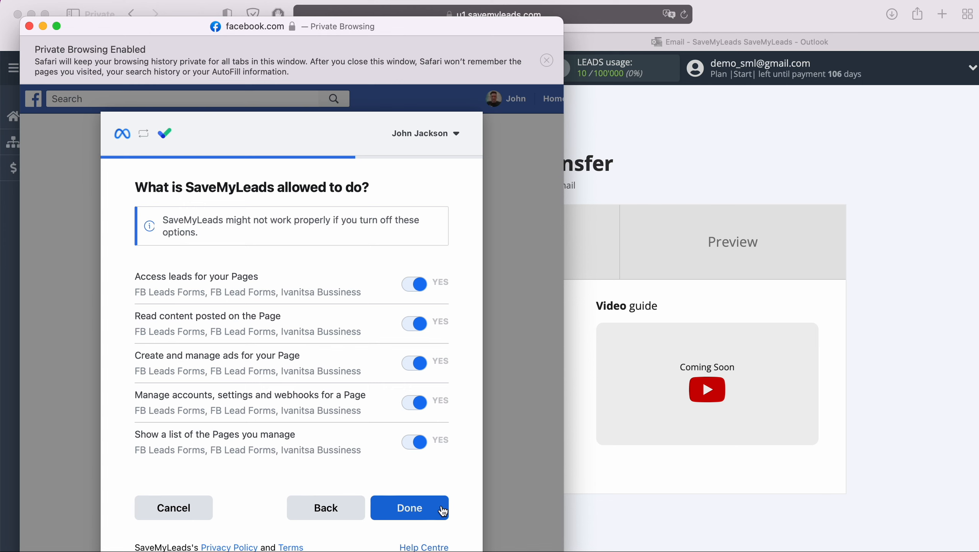
pyautogui.click(443, 509)
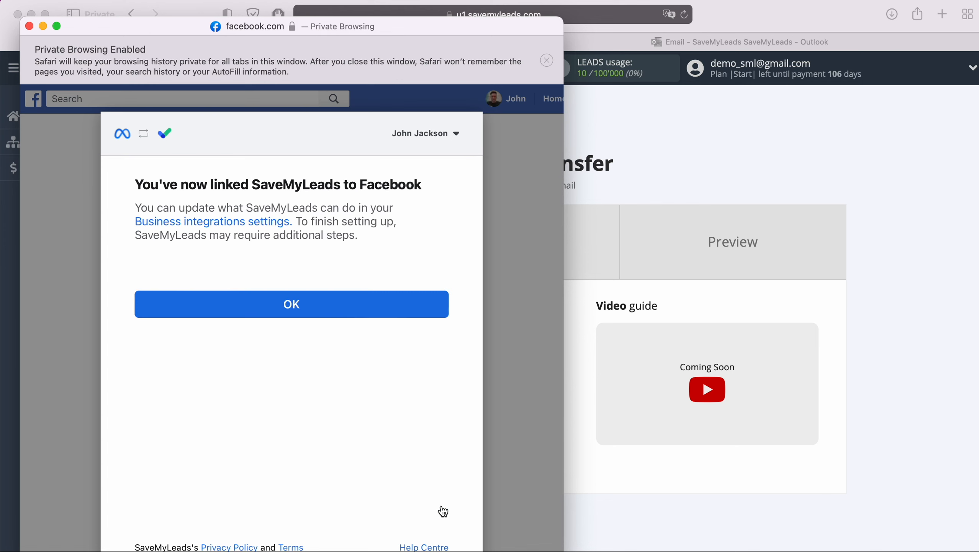
pyautogui.click(291, 304)
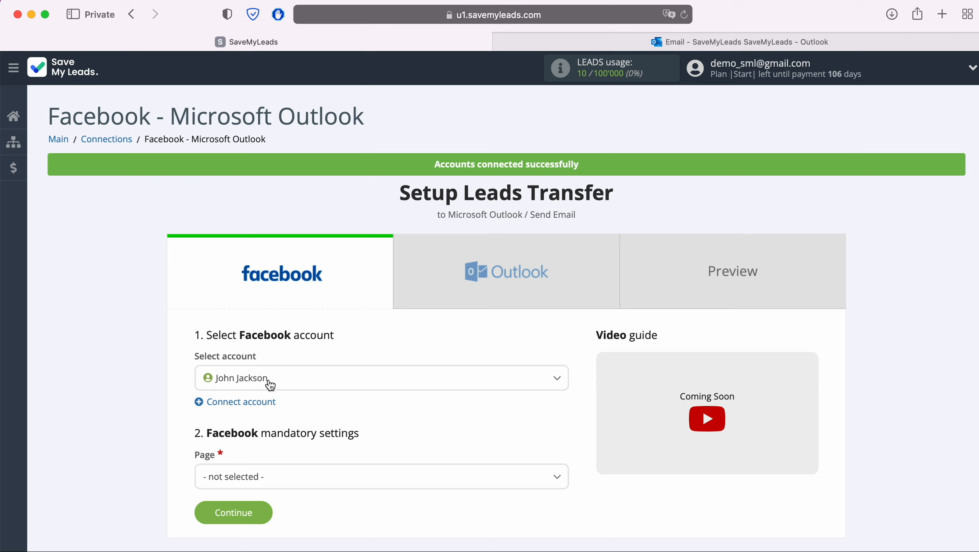
# Step: Select the linked Facebook account, Page FB Leads Forms and form FB Lead Form 20.05.2021, then continue
pyautogui.click(270, 384)
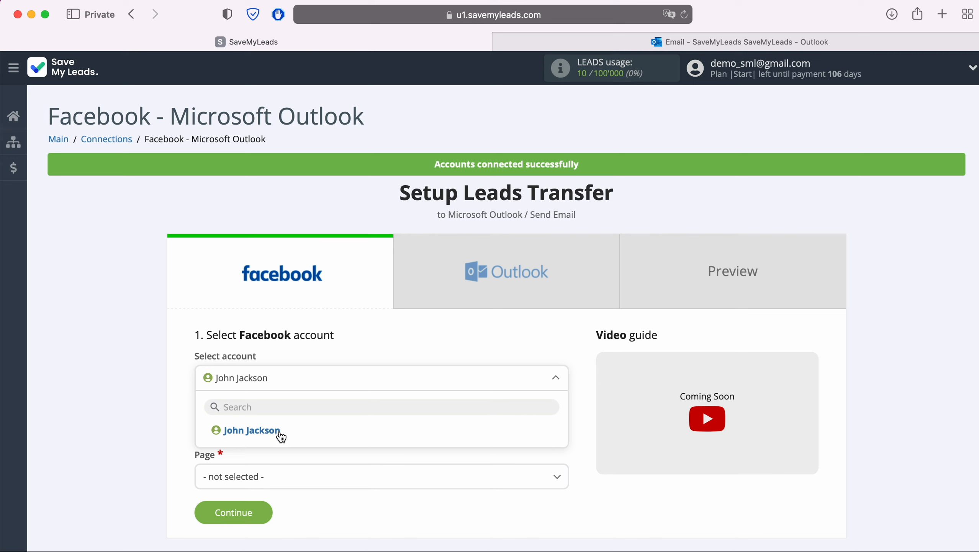
pyautogui.click(278, 431)
pyautogui.scroll(-3, 281, 429)
pyautogui.scroll(-2, 281, 430)
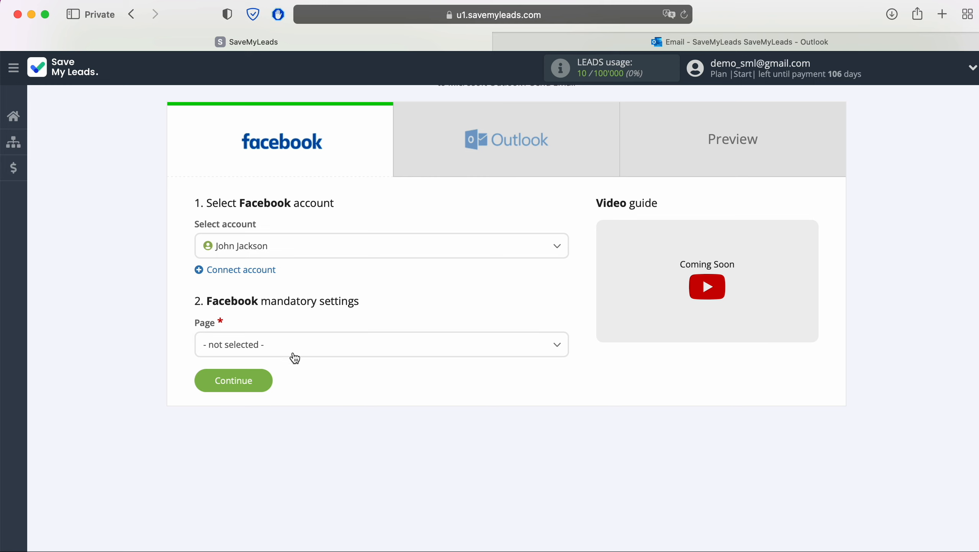
pyautogui.click(295, 350)
pyautogui.click(281, 431)
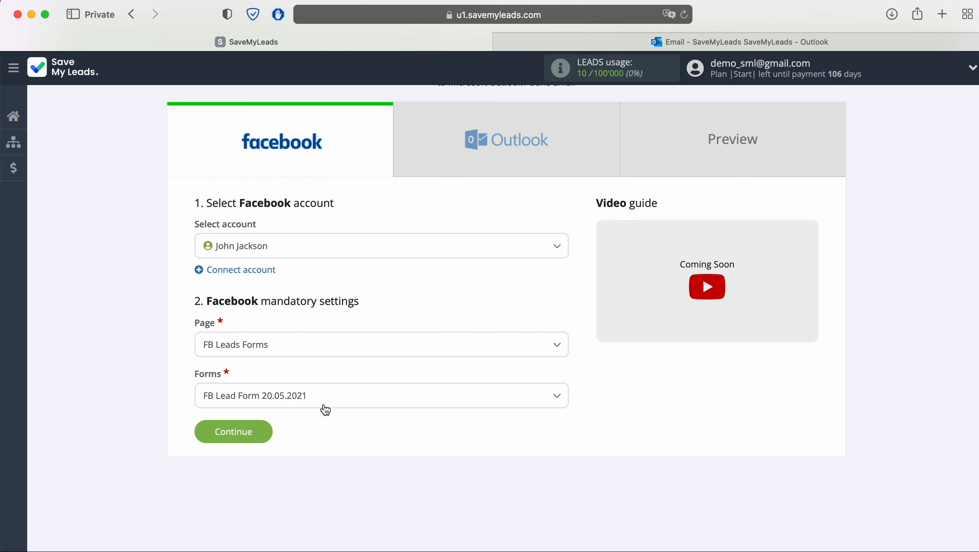
pyautogui.click(340, 396)
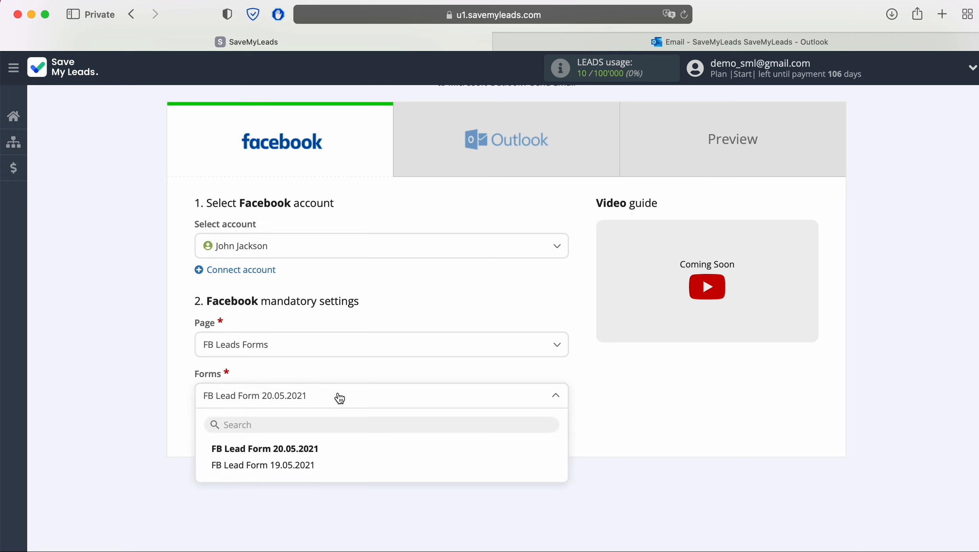
pyautogui.click(312, 448)
pyautogui.click(265, 430)
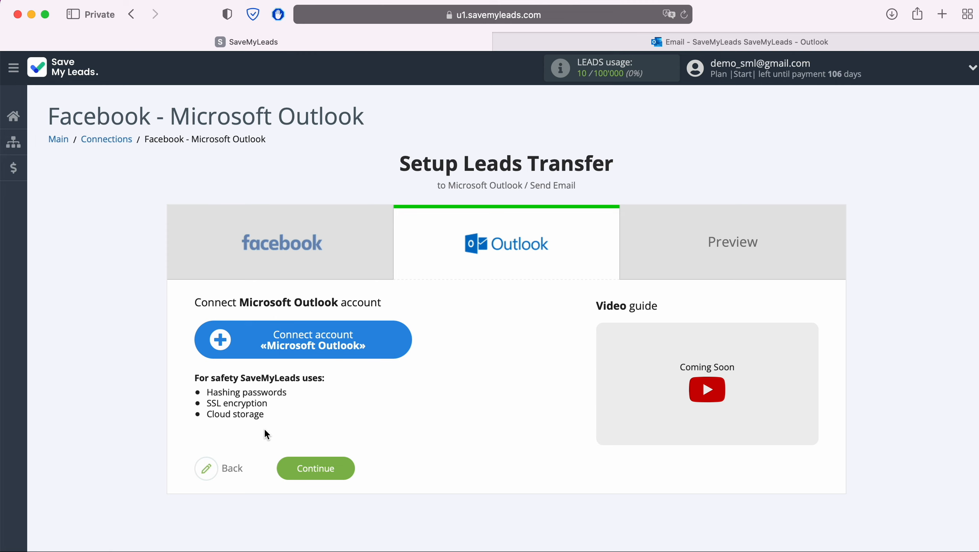
# Step: Add the Microsoft Outlook account by entering its e-mail address and password and saving
pyautogui.click(403, 341)
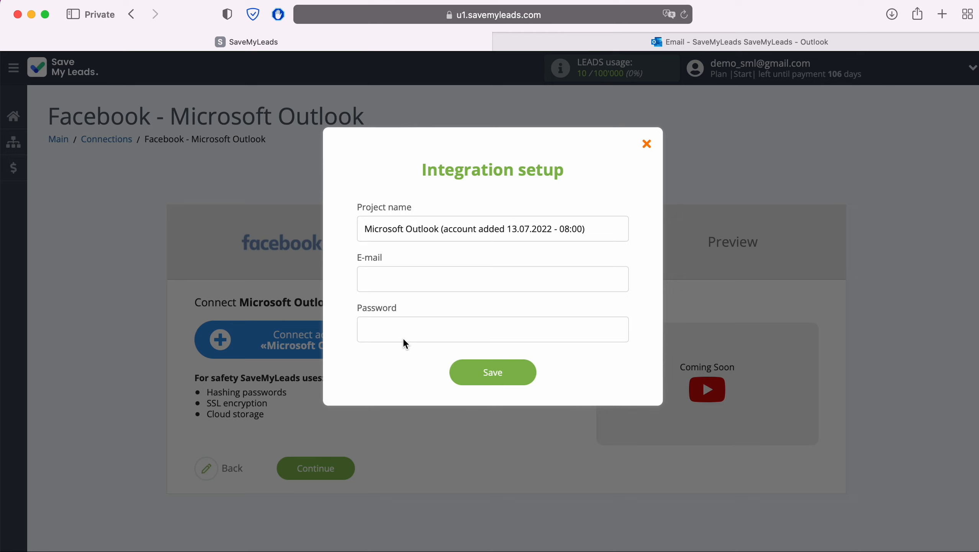
pyautogui.click(400, 288)
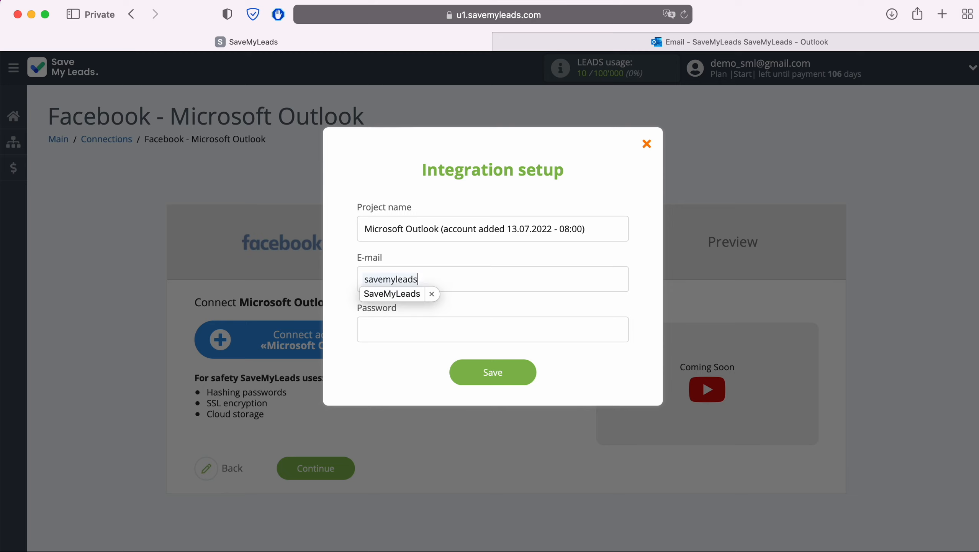
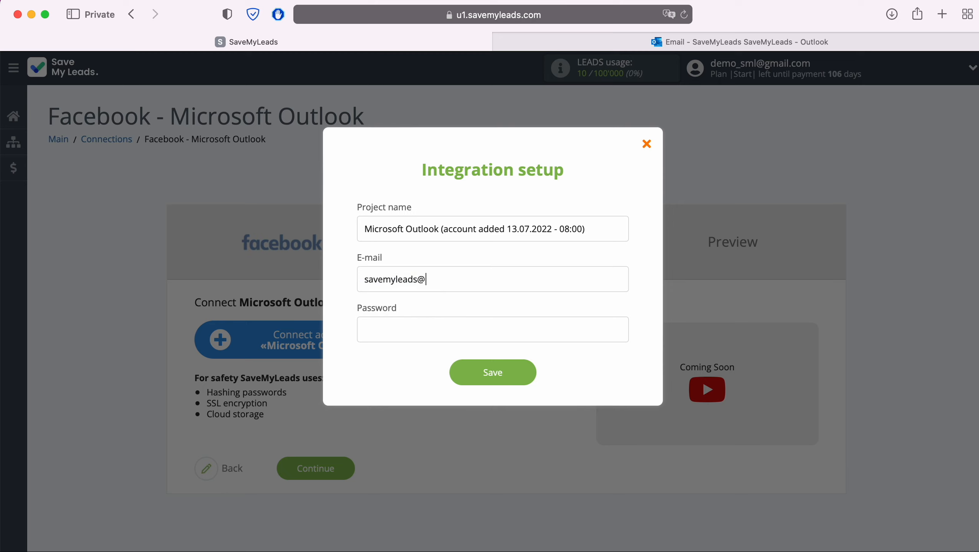
pyautogui.click(379, 331)
pyautogui.write('************')
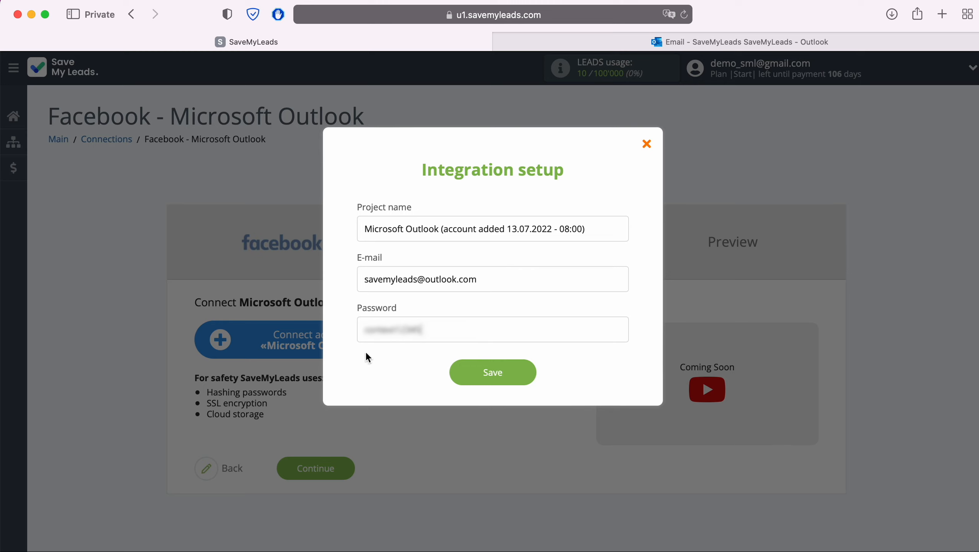
pyautogui.click(525, 373)
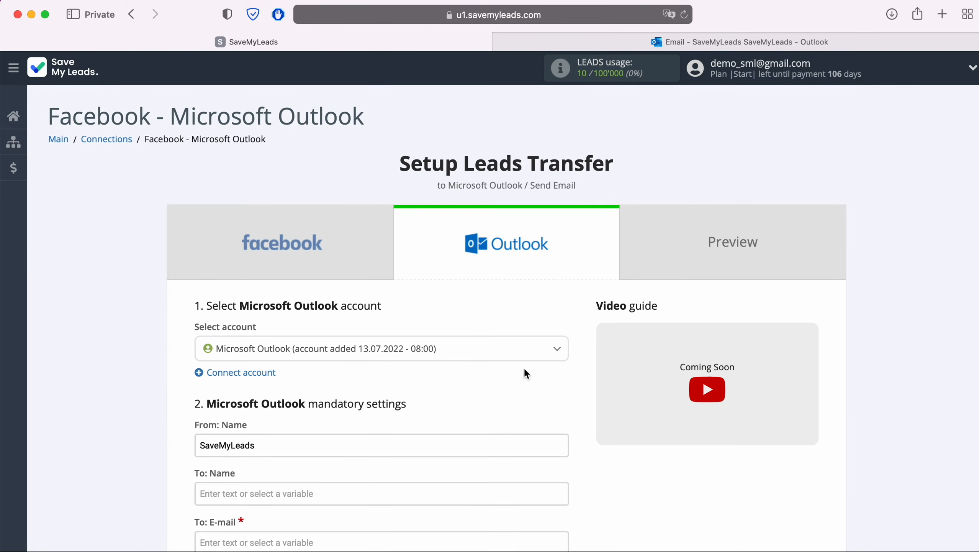
# Step: Select the connected Microsoft Outlook account as the sending account
pyautogui.click(476, 352)
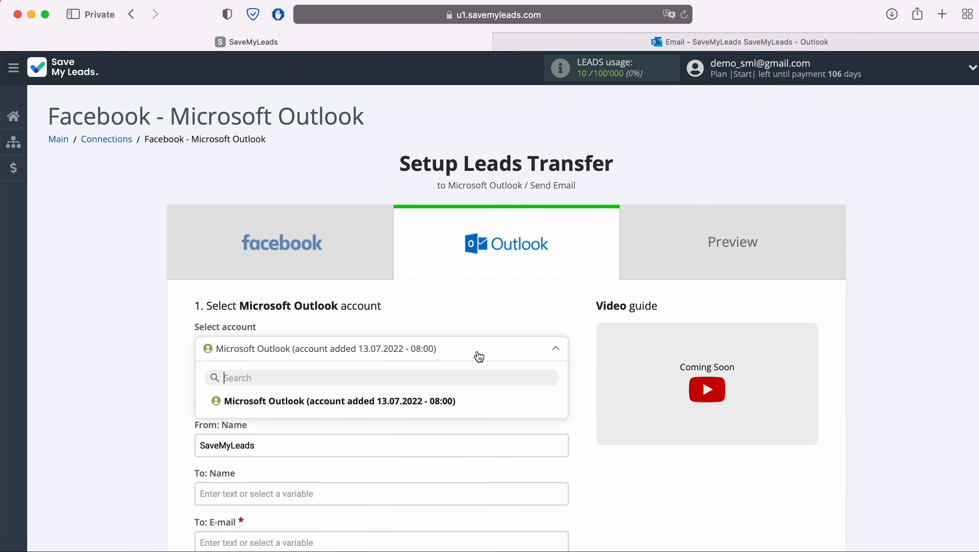
pyautogui.click(440, 400)
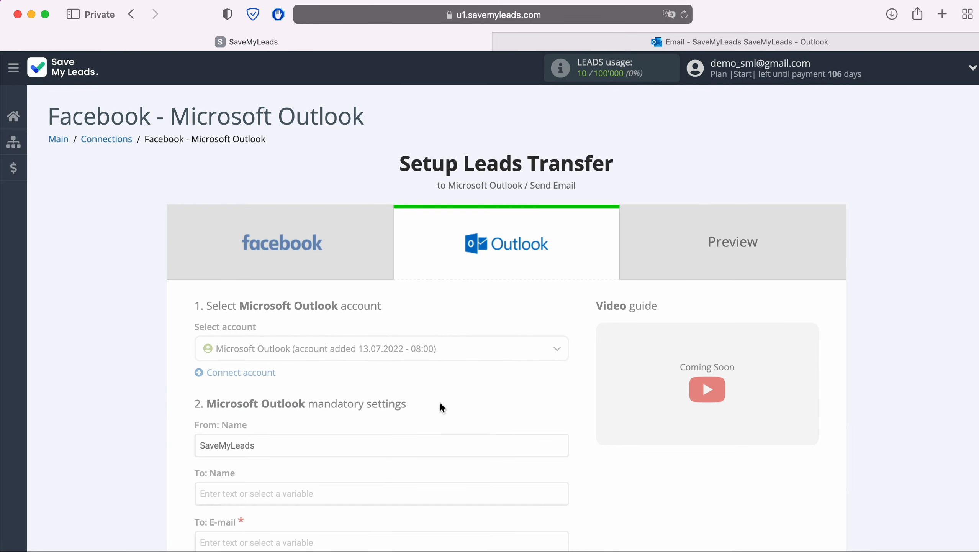
pyautogui.scroll(-8, 442, 408)
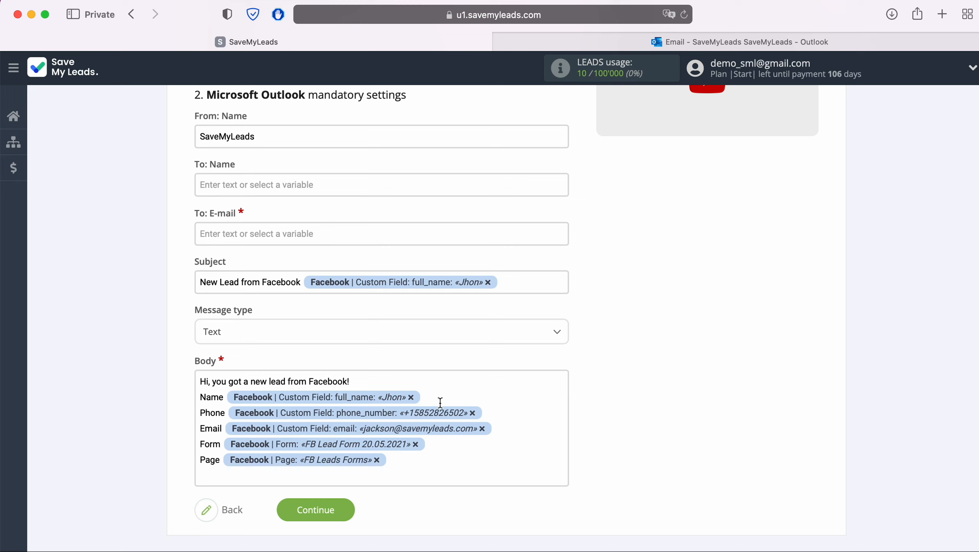
# Step: Replace the lead's email variable in To: E-mail with the fixed Outlook address, then continue
pyautogui.click(221, 229)
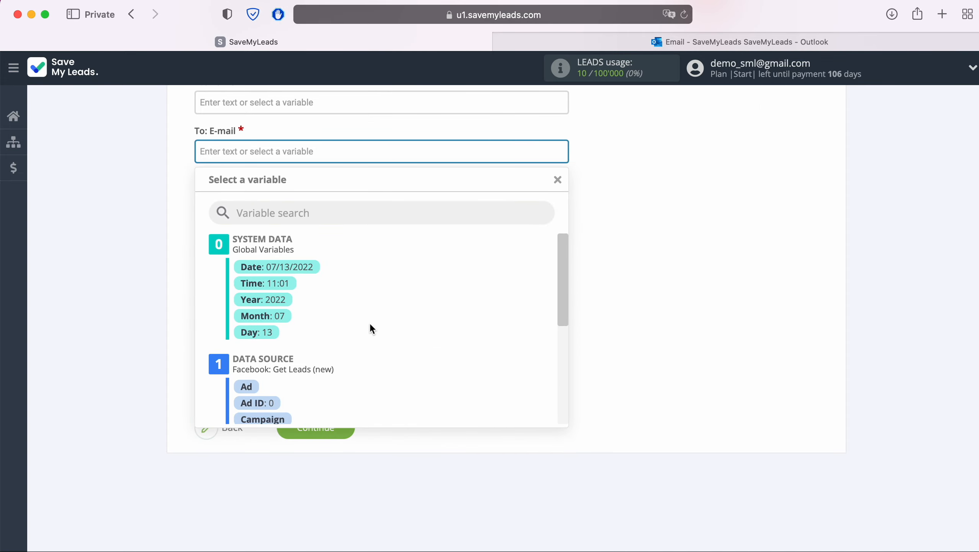
pyautogui.scroll(-3, 481, 328)
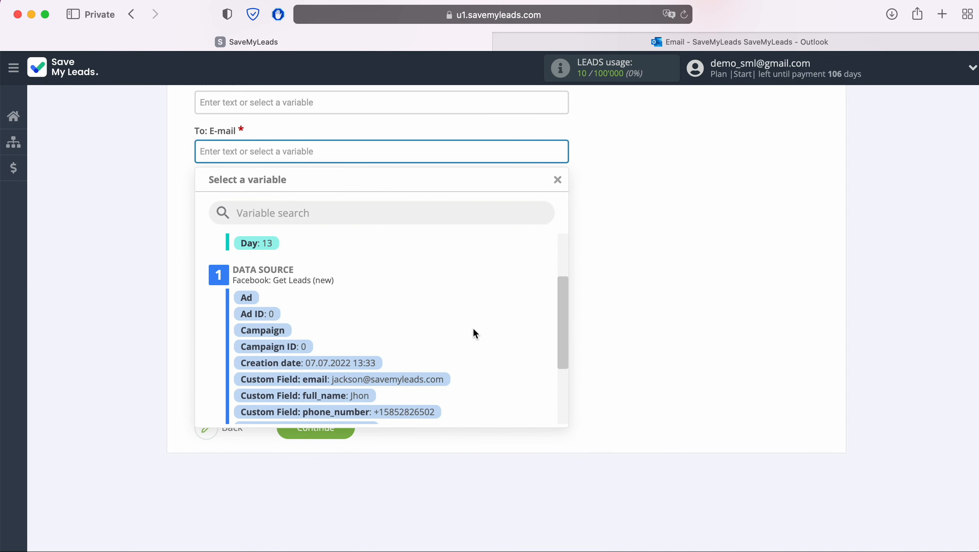
pyautogui.click(444, 379)
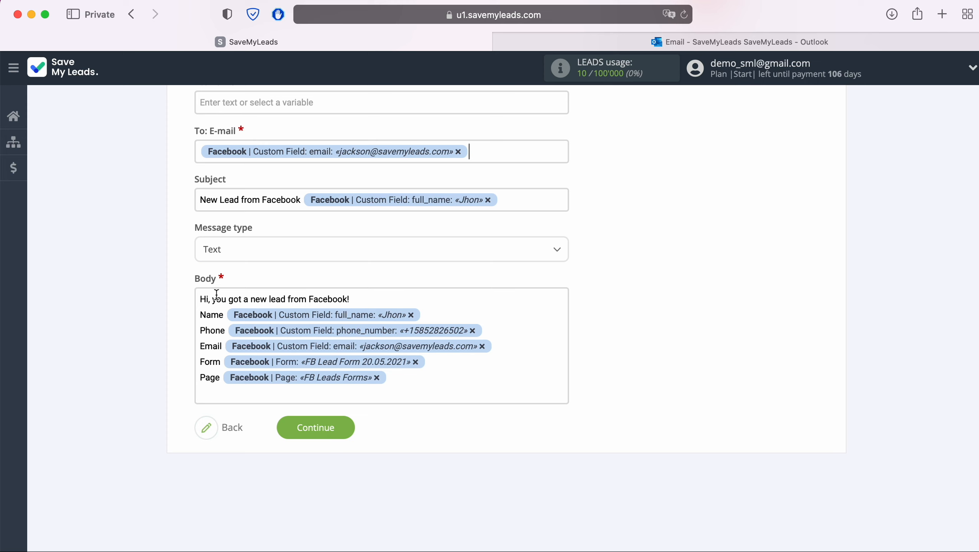
pyautogui.click(458, 151)
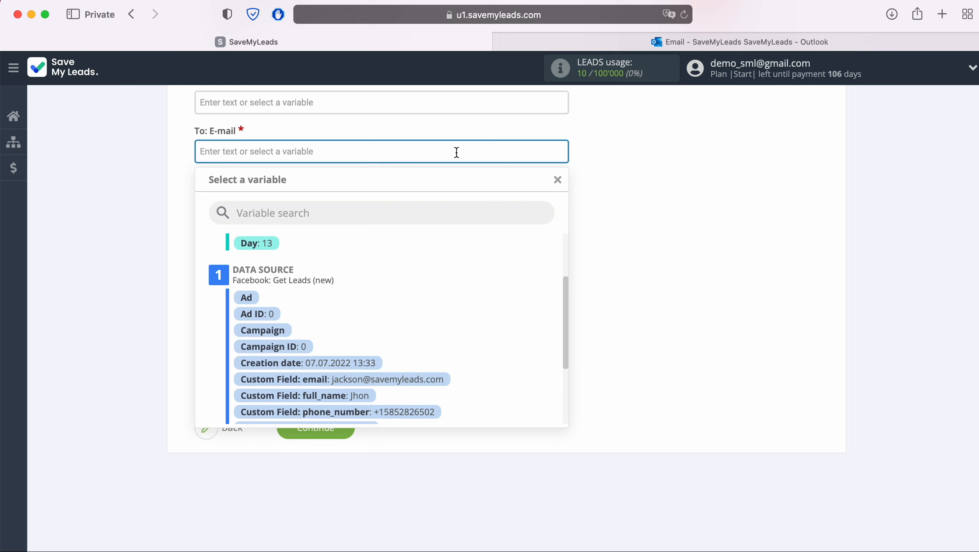
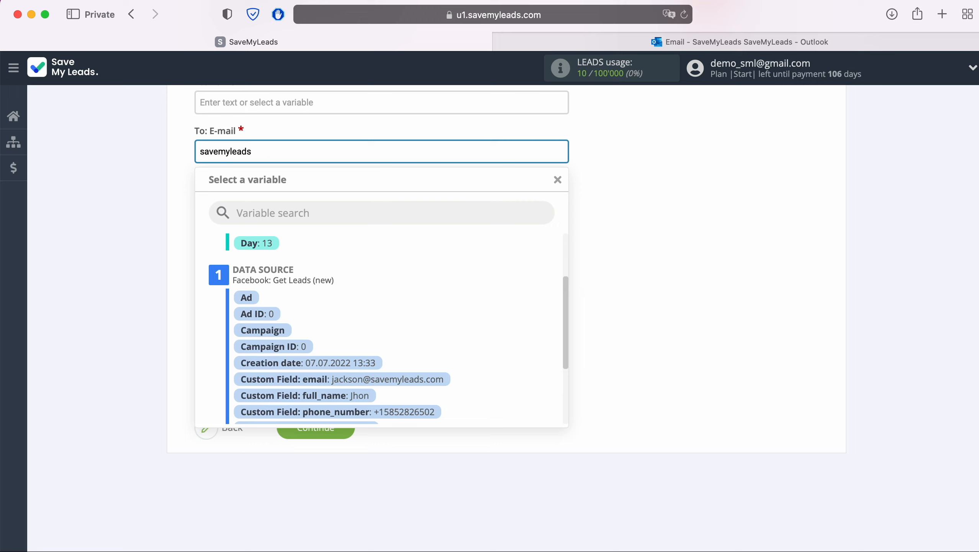
pyautogui.click(171, 208)
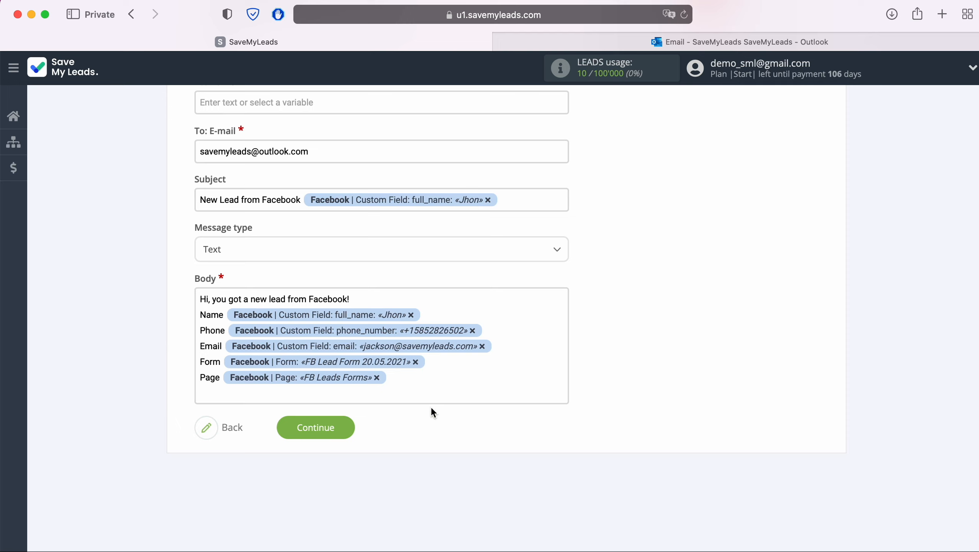
pyautogui.click(341, 423)
# Step: Send test lead data and check the received lead email in the Outlook inbox
pyautogui.scroll(-2, 341, 423)
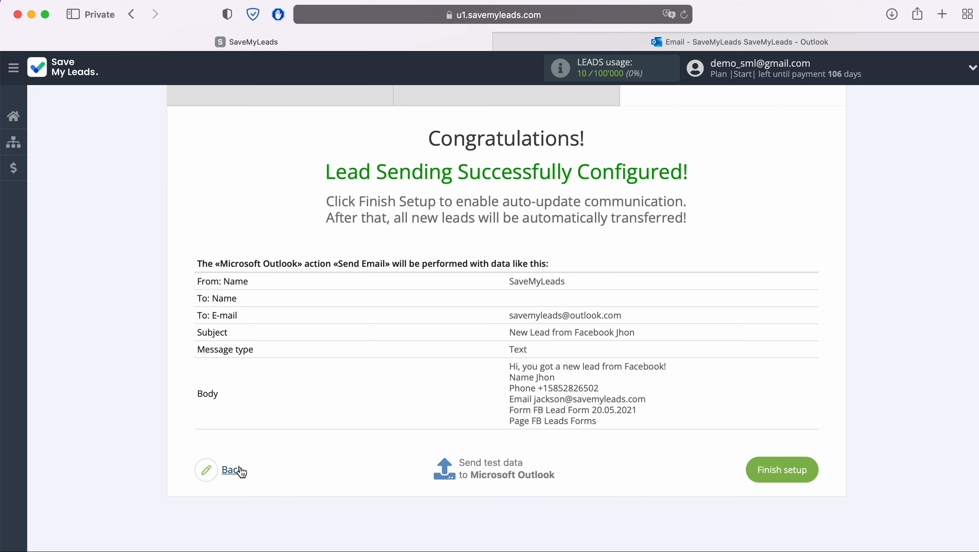
pyautogui.click(485, 462)
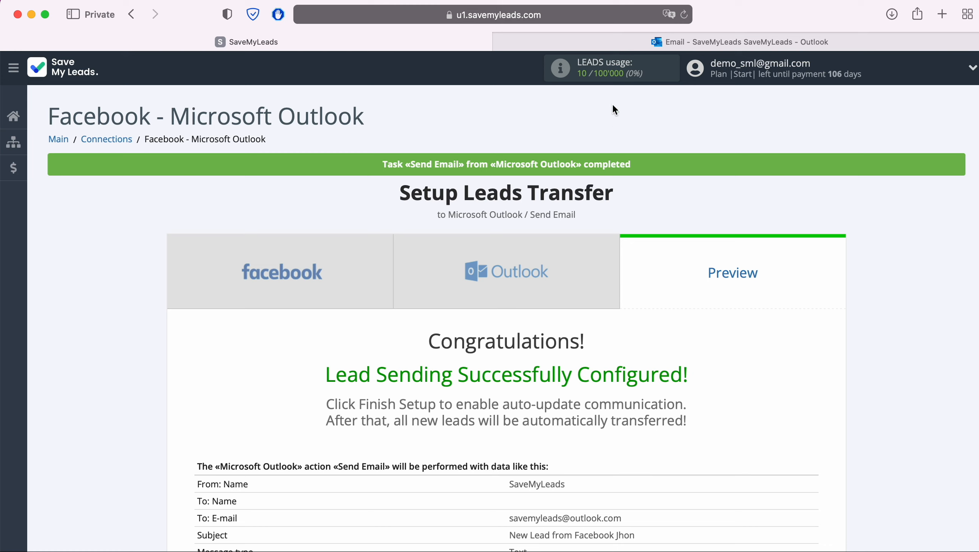
pyautogui.click(657, 44)
pyautogui.click(264, 158)
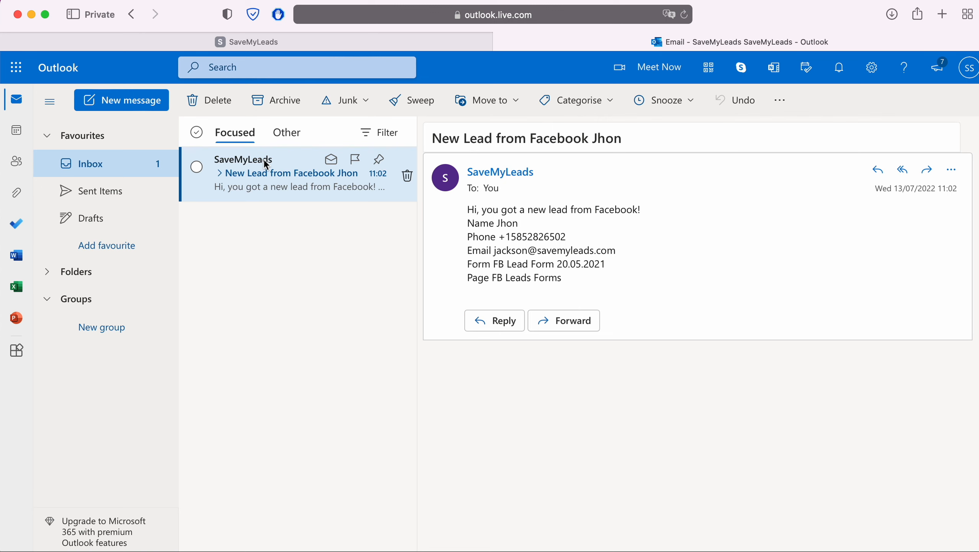
pyautogui.click(233, 41)
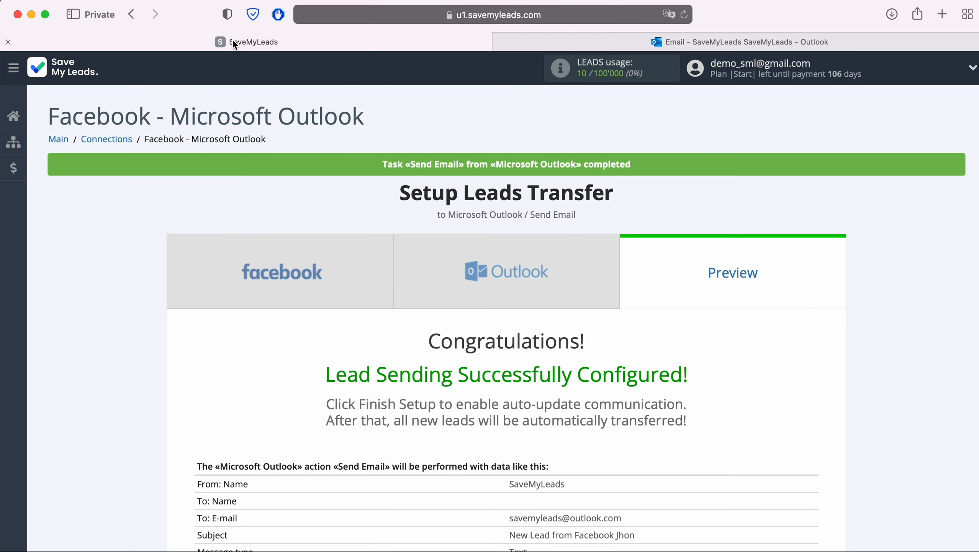
# Step: Finish setup so the Facebook - Microsoft Outlook connection is listed with auto update on
pyautogui.scroll(-5, 939, 341)
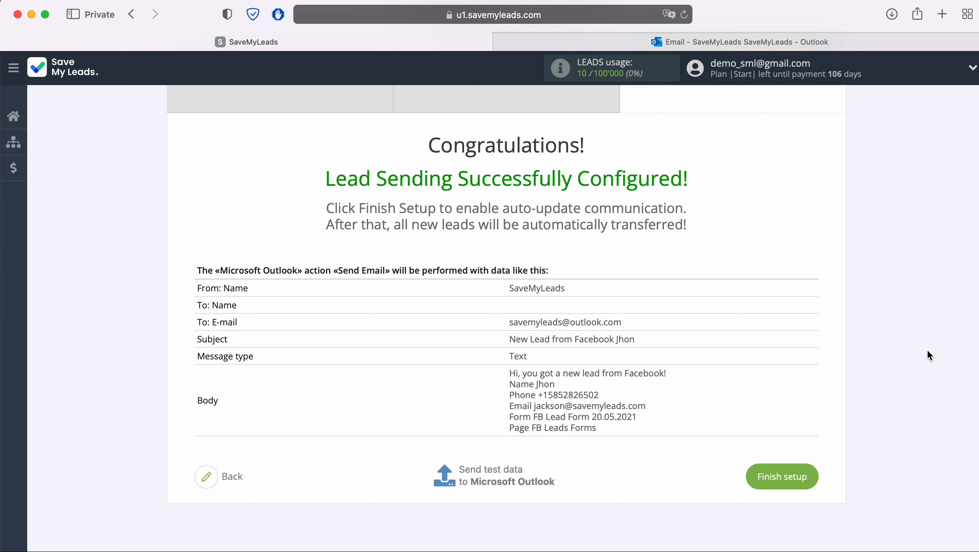
pyautogui.click(811, 476)
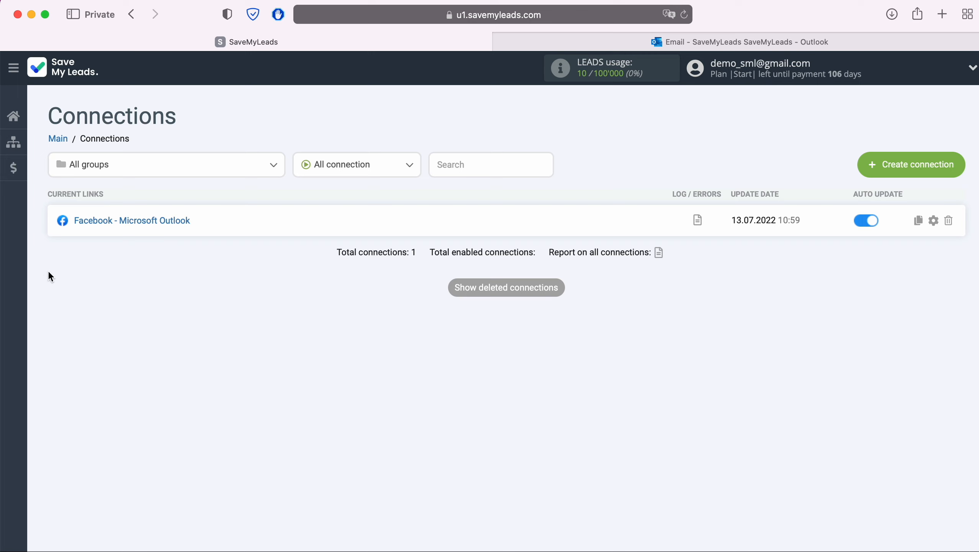
# Step: Append 'Lead Form 20.05.2021' to the connection name and save it
pyautogui.click(933, 221)
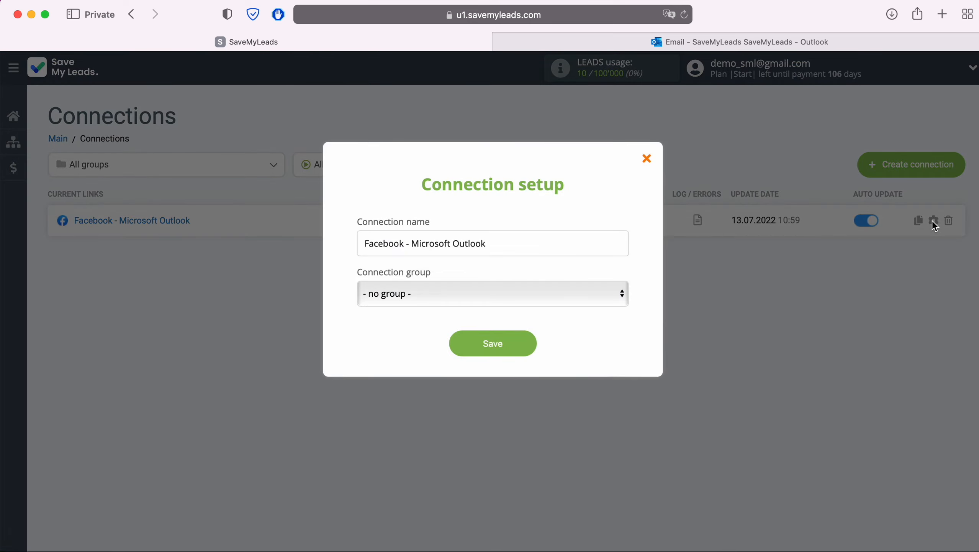
pyautogui.click(612, 242)
pyautogui.write('Lead Form 20.05.2021')
pyautogui.click(534, 343)
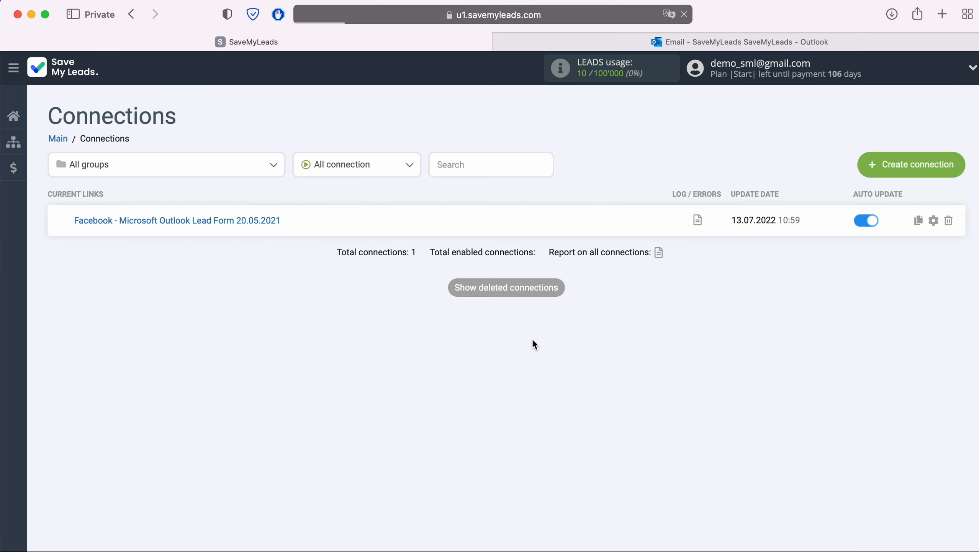